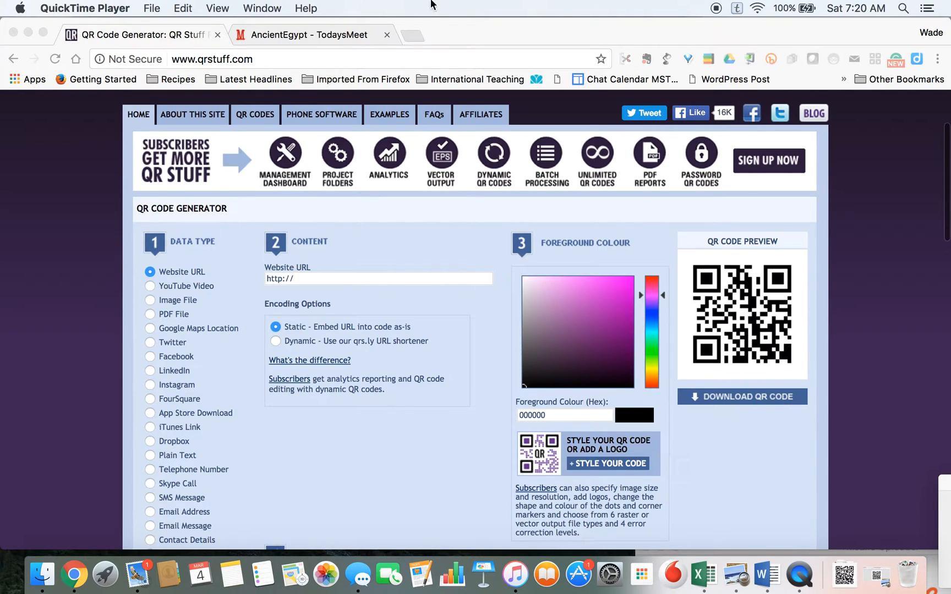
# Look over the AncientEgypt TodaysMeet room page, then return to the QR Stuff generator tab
pyautogui.click(279, 35)
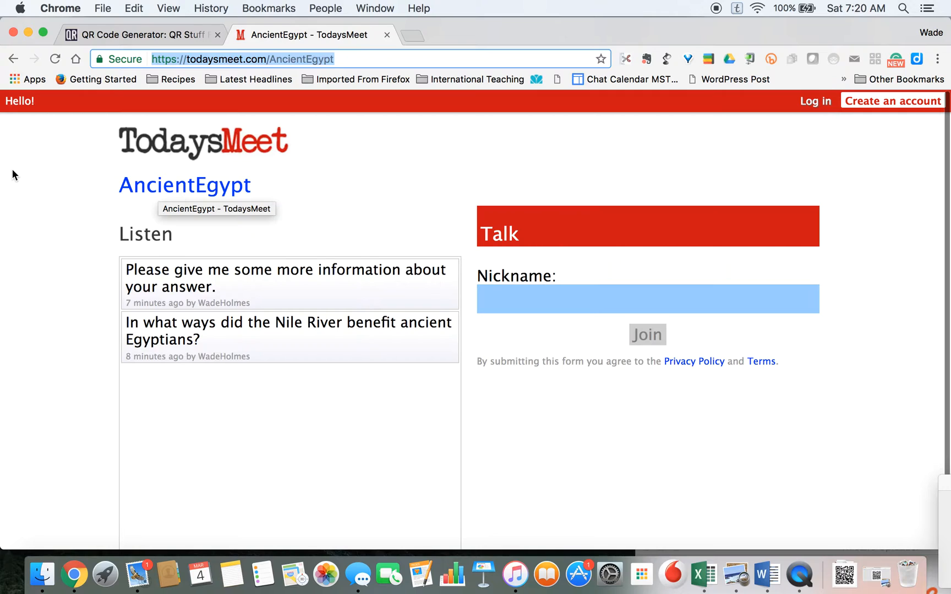
pyautogui.click(345, 59)
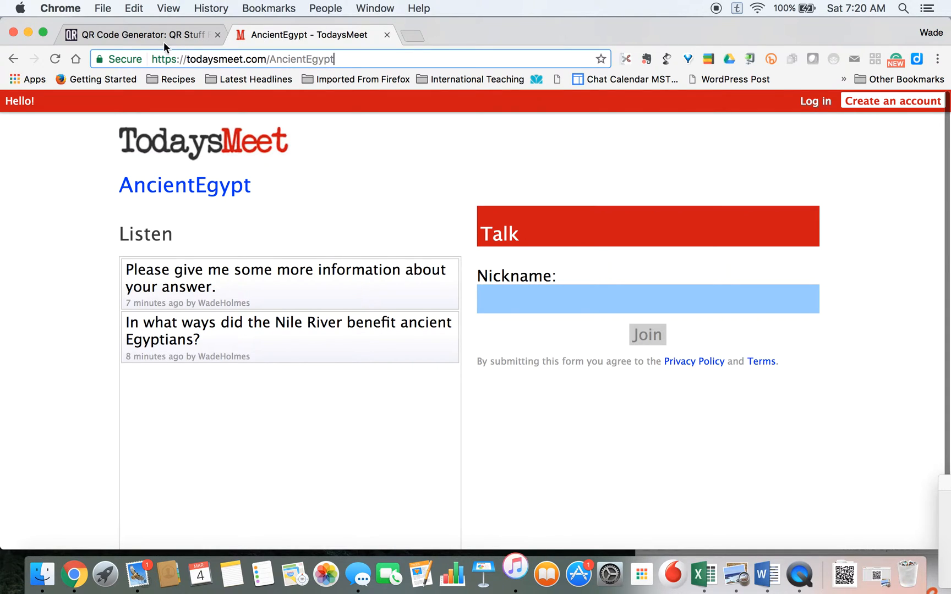
pyautogui.click(143, 34)
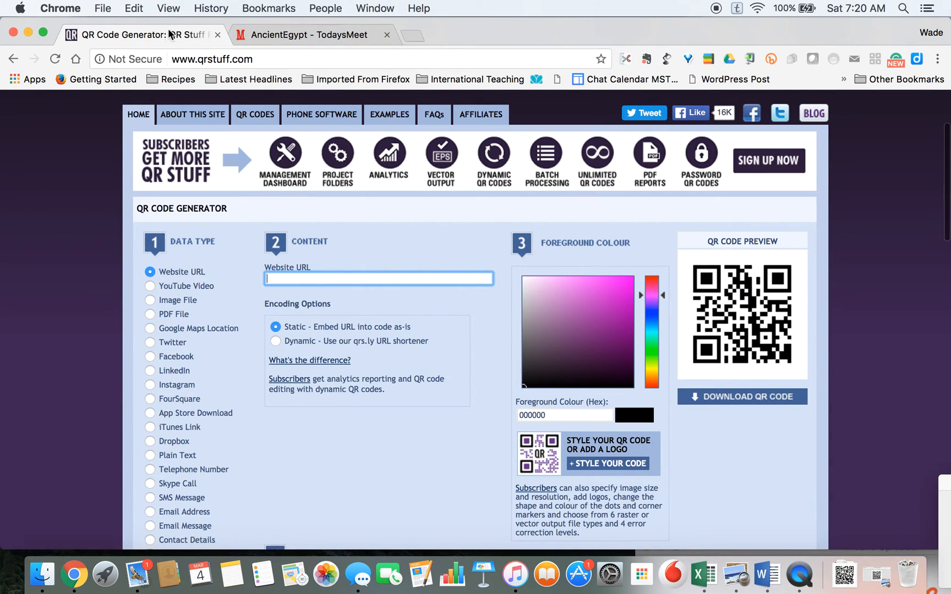
pyautogui.click(272, 34)
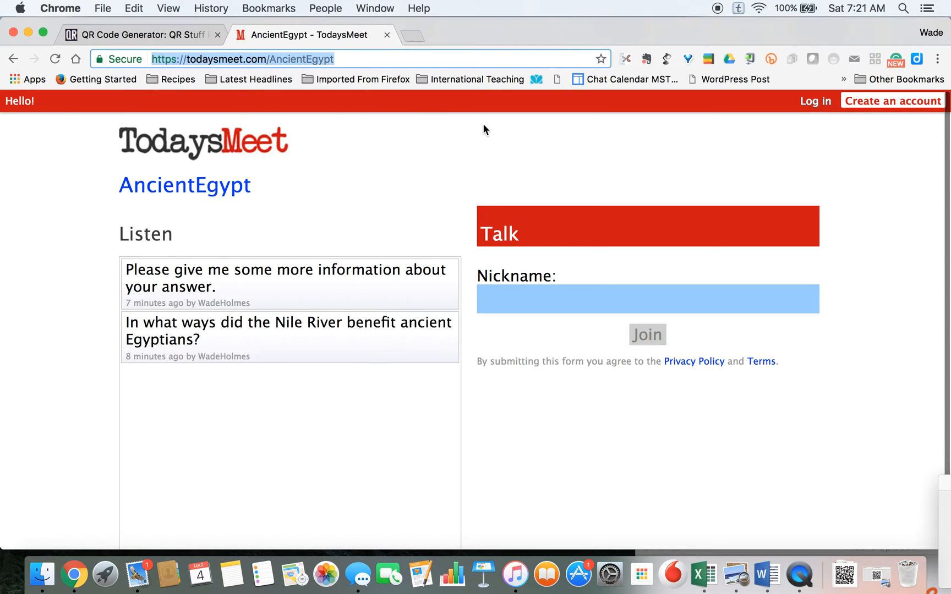
pyautogui.press('super+c')
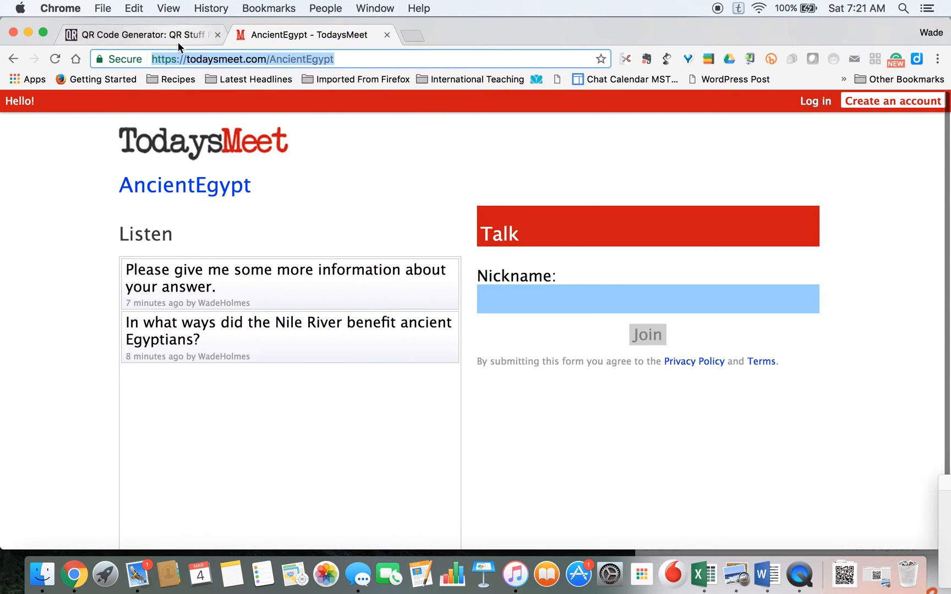
pyautogui.click(173, 37)
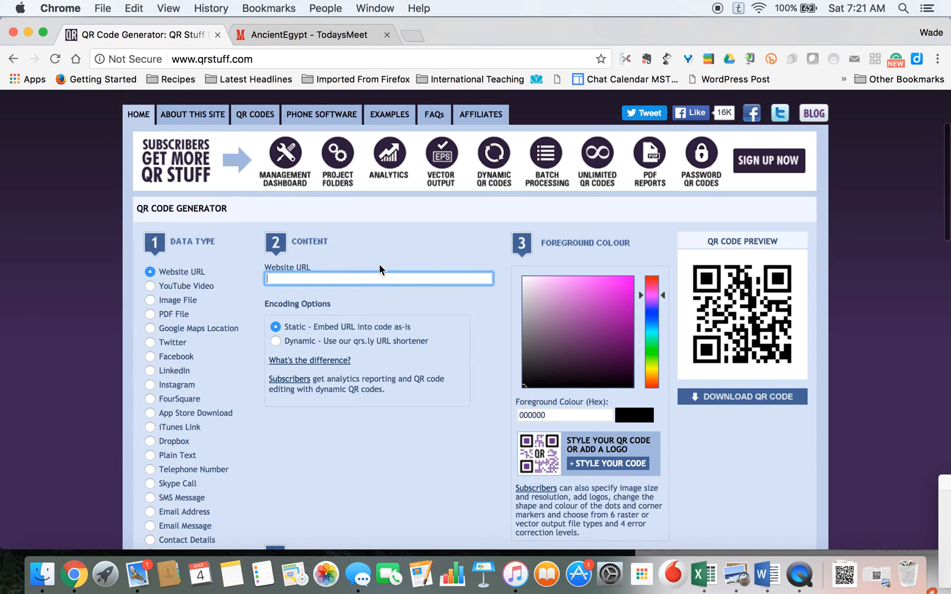
pyautogui.press('super+v')
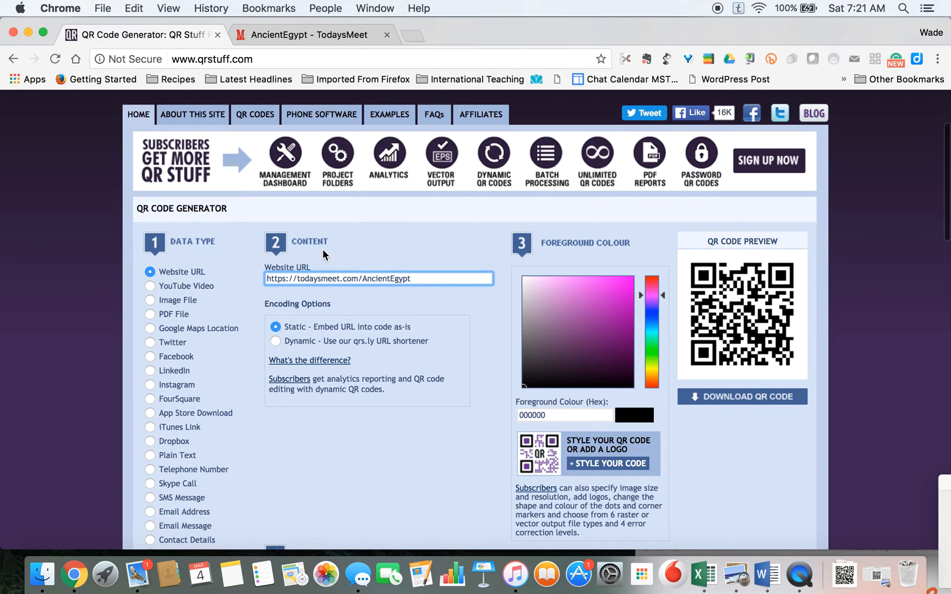
# Download the QR code PNG, open it in Preview and centre its window
pyautogui.click(750, 402)
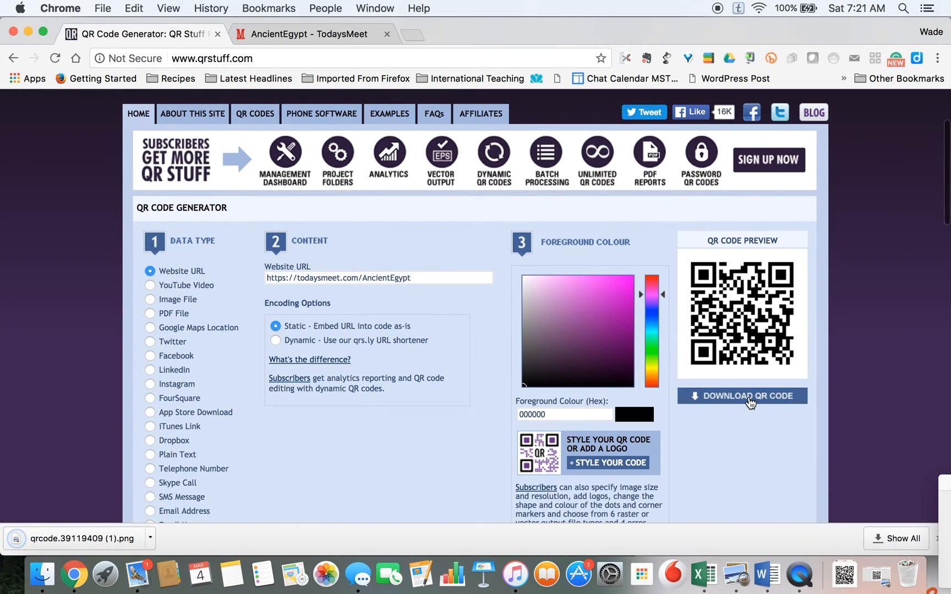
pyautogui.click(73, 536)
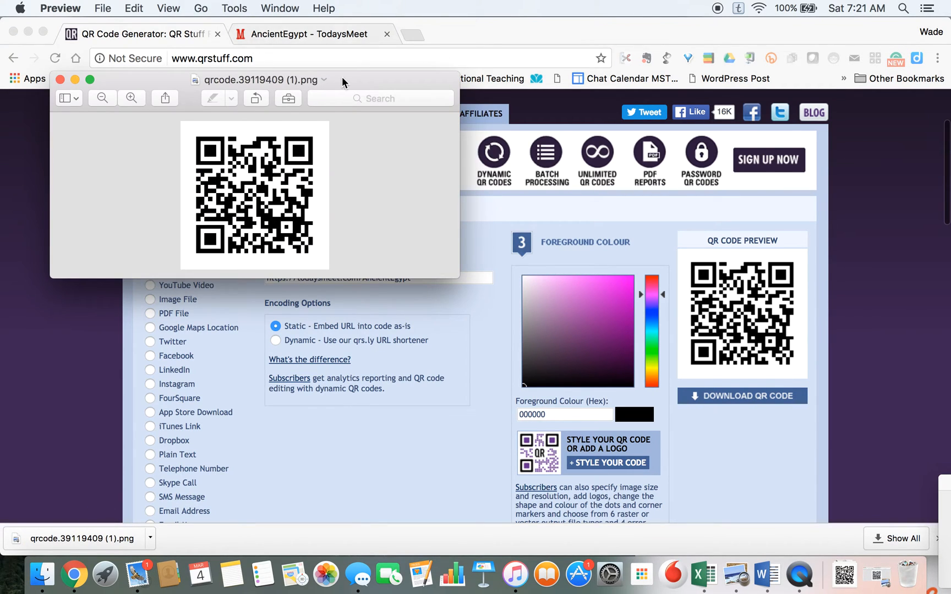
pyautogui.moveTo(342, 77); pyautogui.dragTo(566, 122)
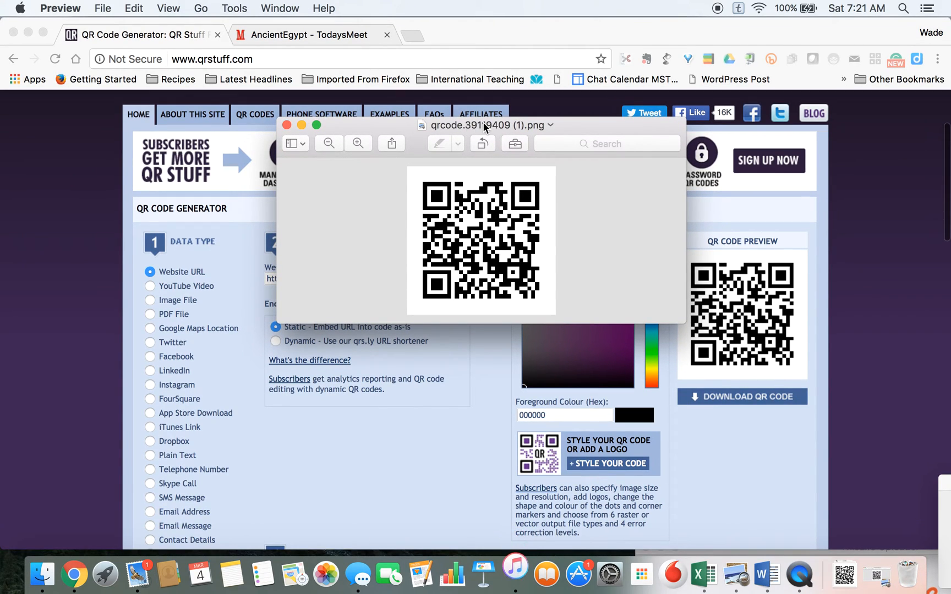
# Rename the QR code file from the title bar, correcting it to 'Ancient Egypt Today's Meet'
pyautogui.click(483, 121)
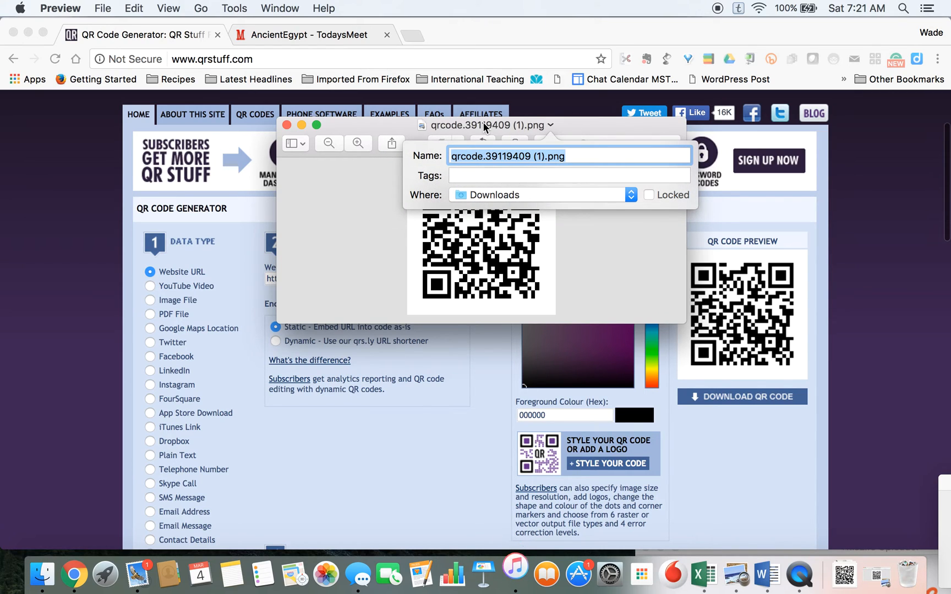
pyautogui.write('Ancient')
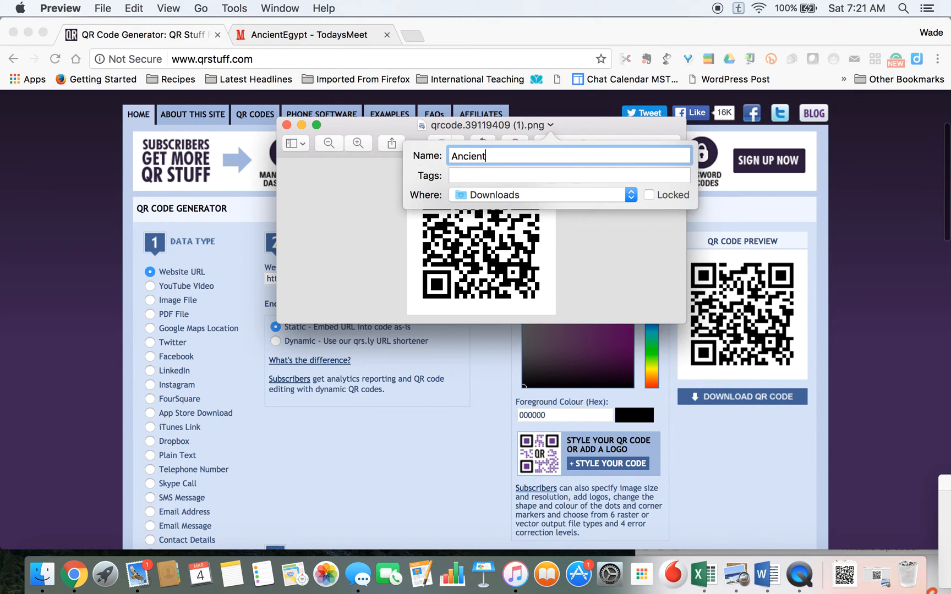
pyautogui.write(' Egypt t')
pyautogui.press('Return')
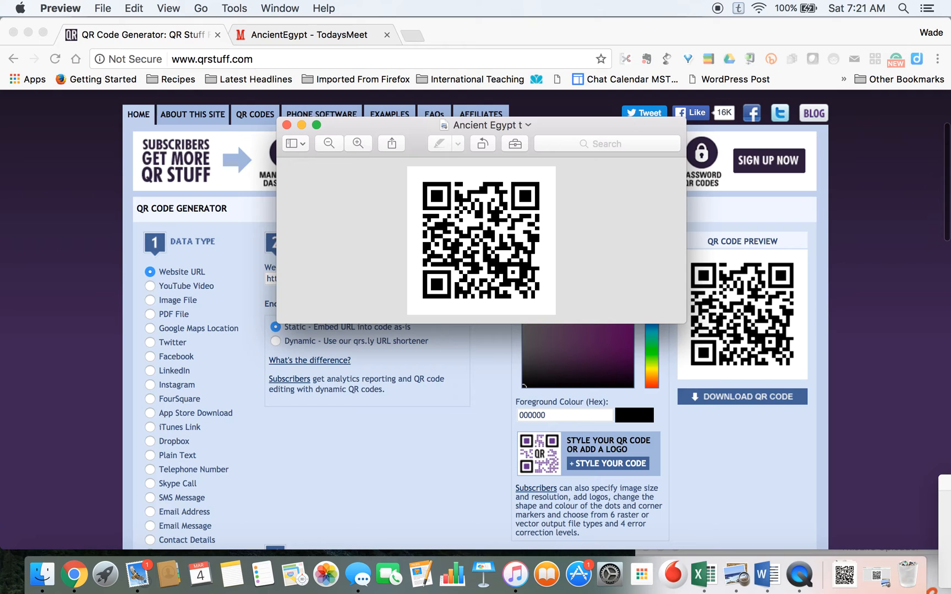
pyautogui.click(503, 125)
pyautogui.write('Anci')
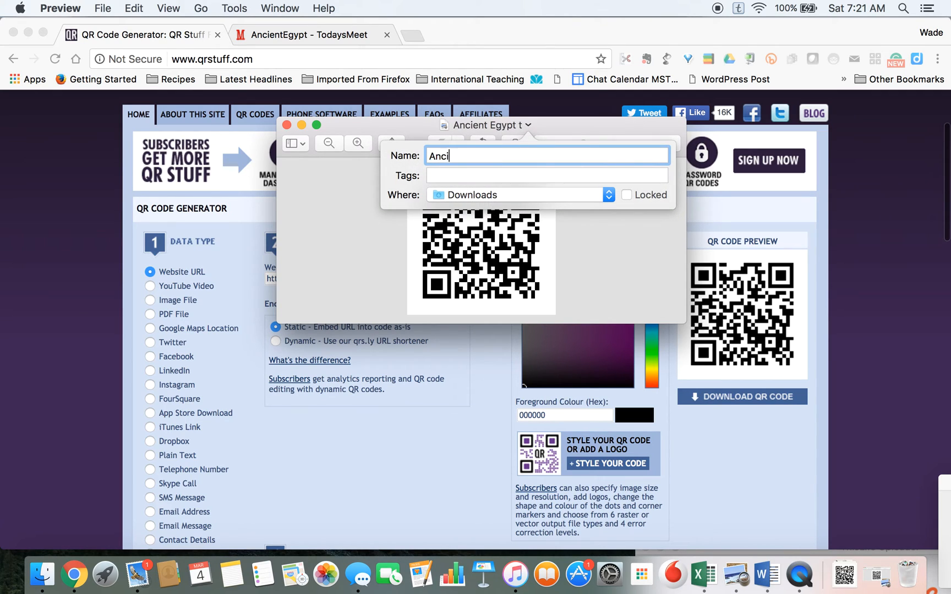
pyautogui.write('ent Egypt Toda')
pyautogui.press('BackSpace')
pyautogui.write("ay's Meet")
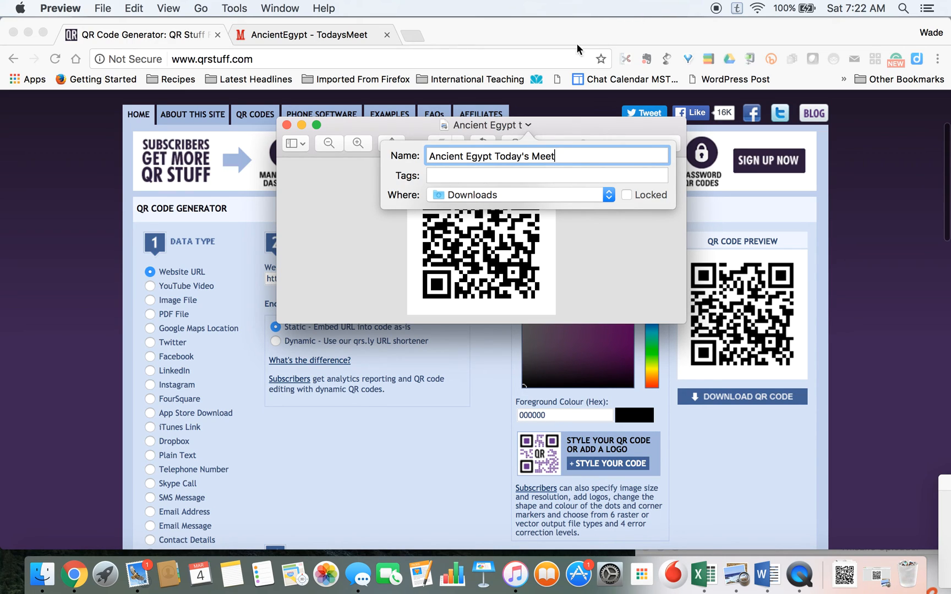
# Confirm the 'Ancient Egypt Today's Meet' name and move the Preview window up and right
pyautogui.press('Return')
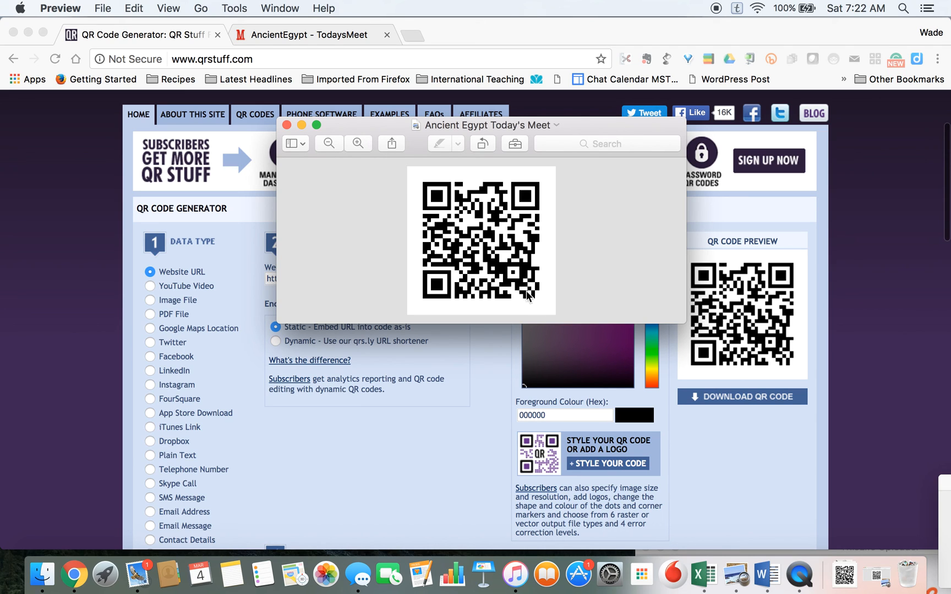
pyautogui.moveTo(609, 130); pyautogui.dragTo(664, 89)
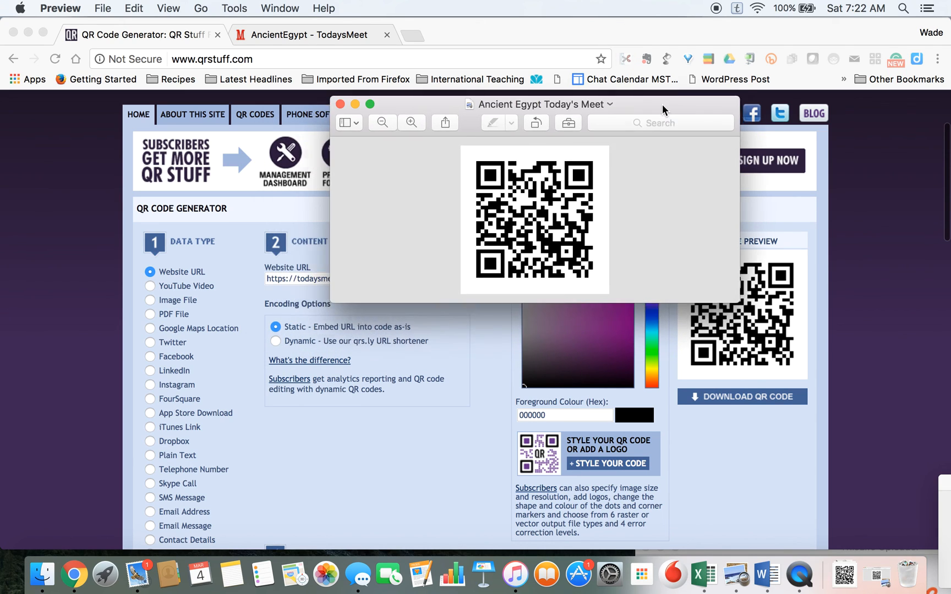